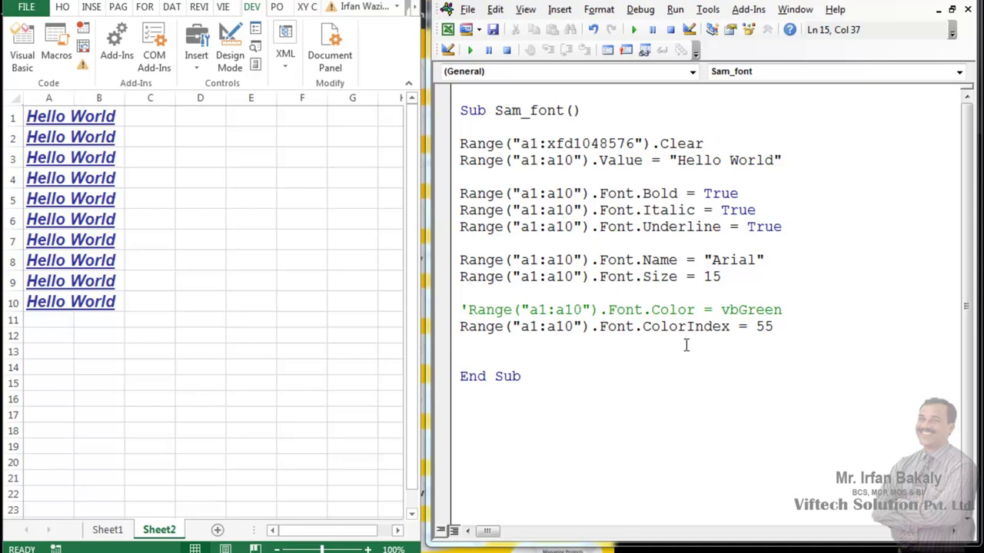
# - Add the line Range("d1:d10").Value = 123 to Sam_font above End Sub
pyautogui.click(744, 349)
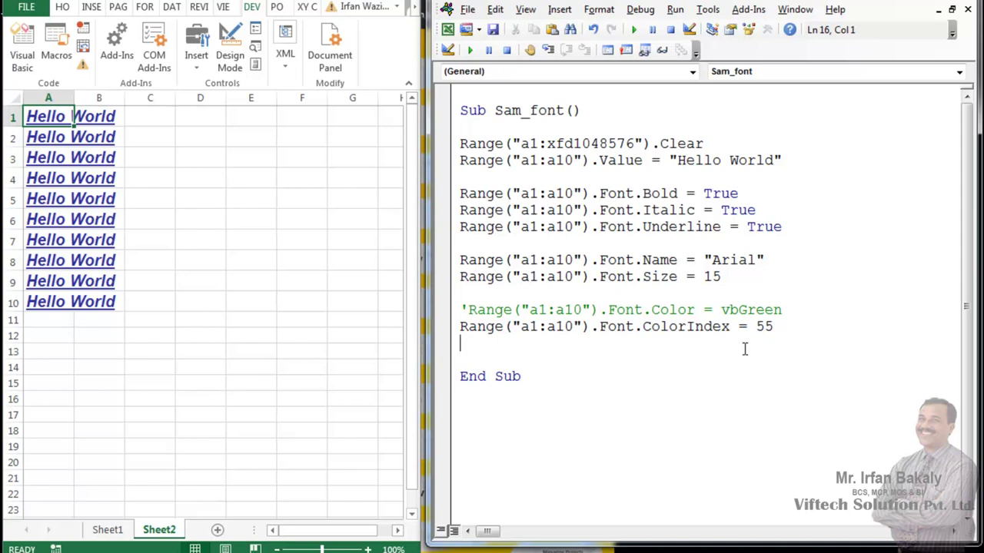
pyautogui.press('Return')
pyautogui.press('Return')
pyautogui.press('Return')
pyautogui.write('range(:')
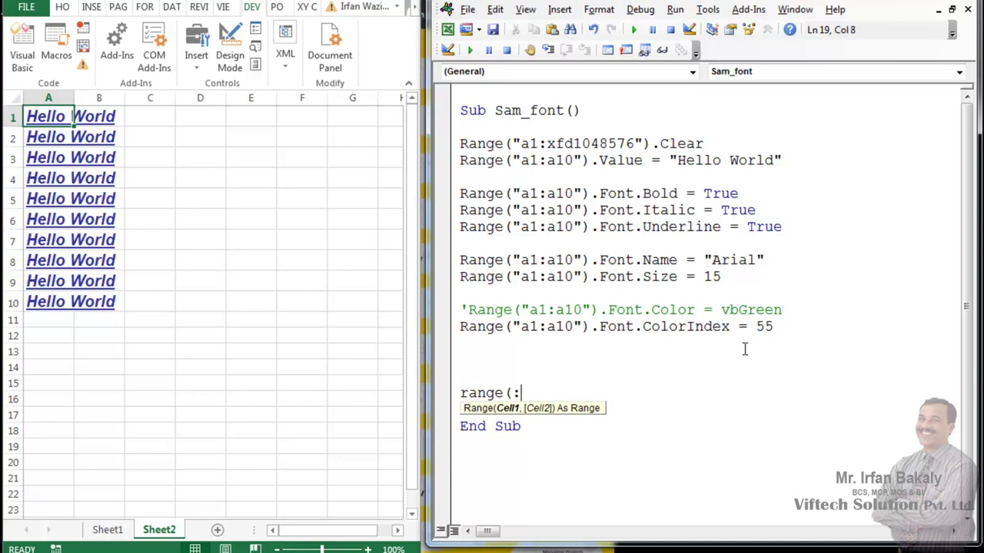
pyautogui.write('"d1:d10"). 123')
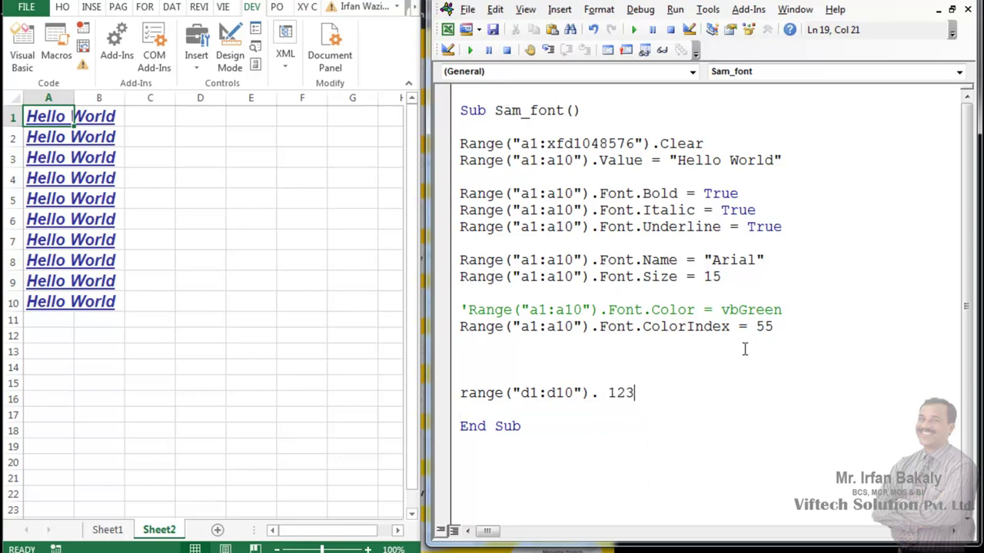
pyautogui.press('Left')
pyautogui.press('Left')
pyautogui.press('Left')
pyautogui.press('Left')
pyautogui.write('value =')
pyautogui.press('Down')
# - Run the macro to fill D1:D10 with 123, then add a new line below the Value line
pyautogui.press('F5')
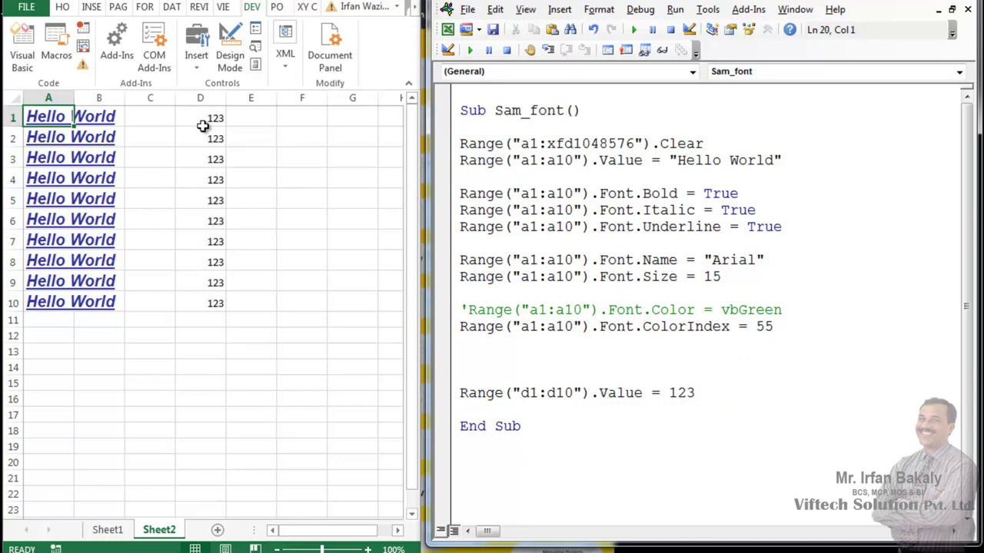
pyautogui.click(734, 391)
pyautogui.press('Return')
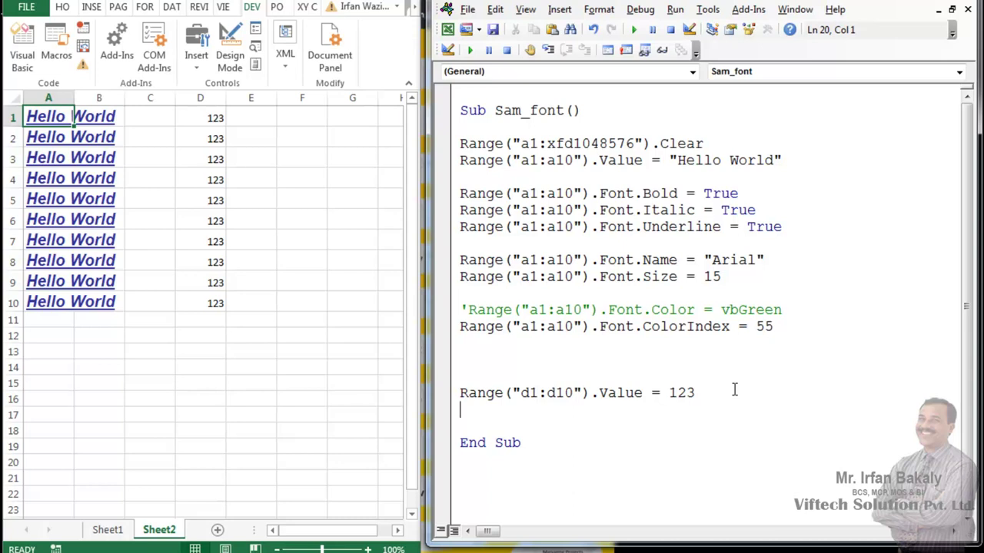
# - Write With Range("d1:d10").Font and End With with blank lines between, above End Sub
pyautogui.write('with ')
pyautogui.write('range')
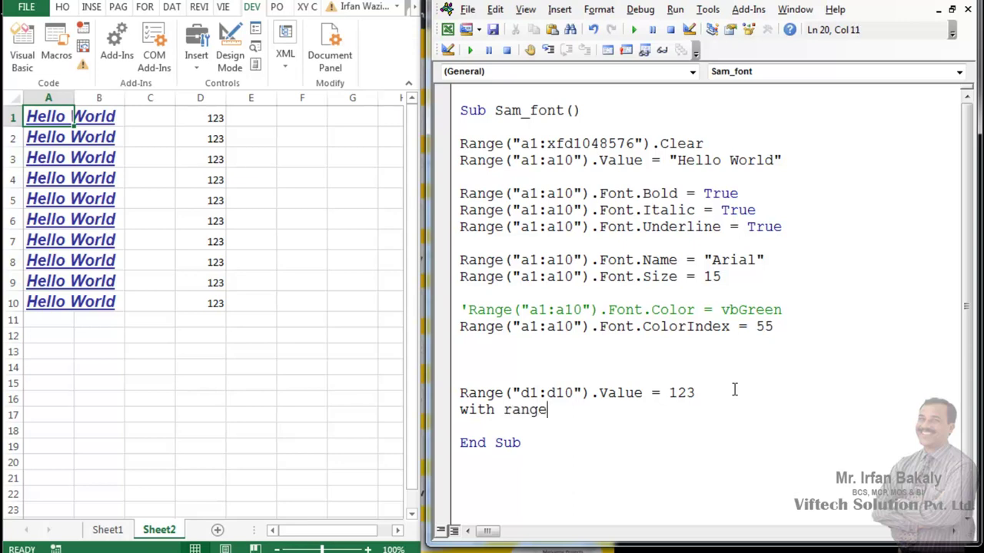
pyautogui.write('(')
pyautogui.write('"')
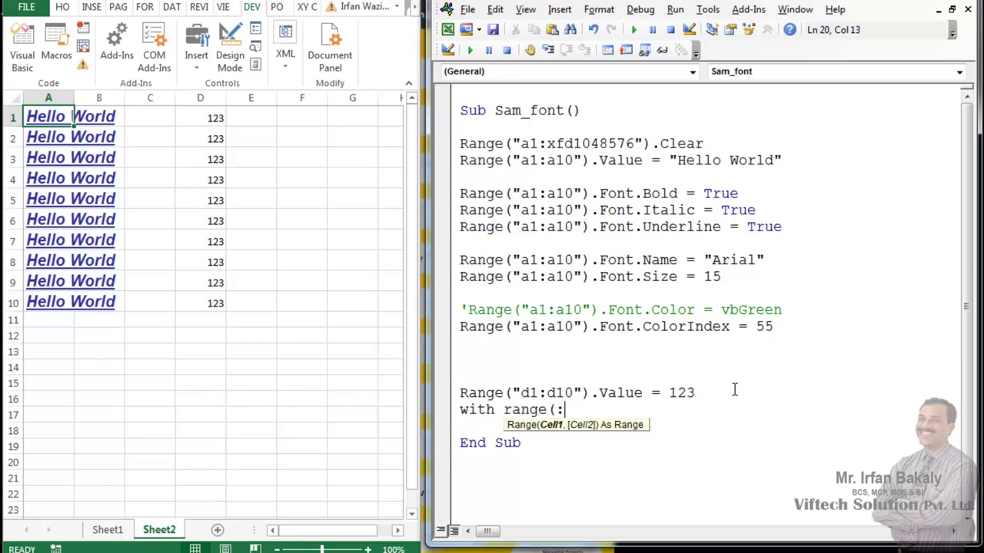
pyautogui.write('d1:d10")')
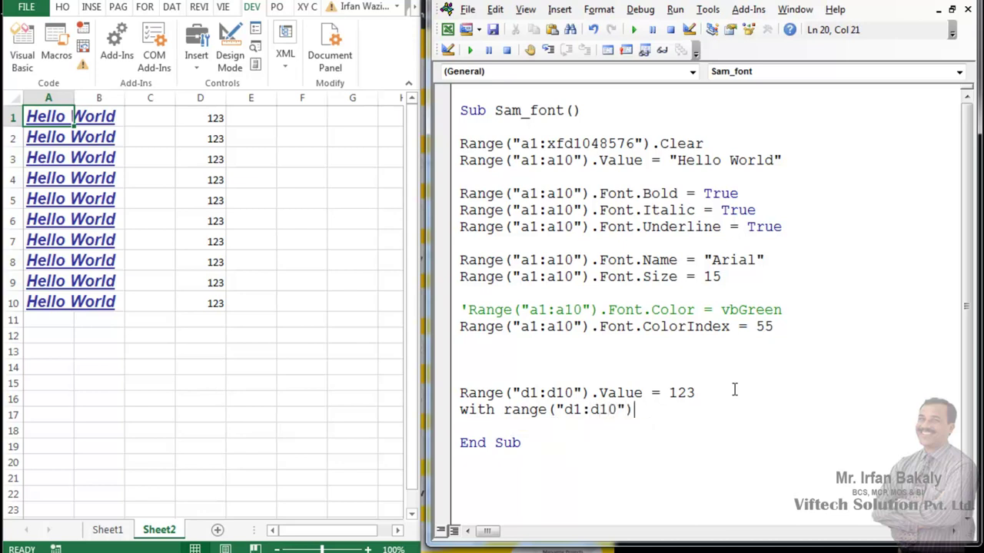
pyautogui.write('.')
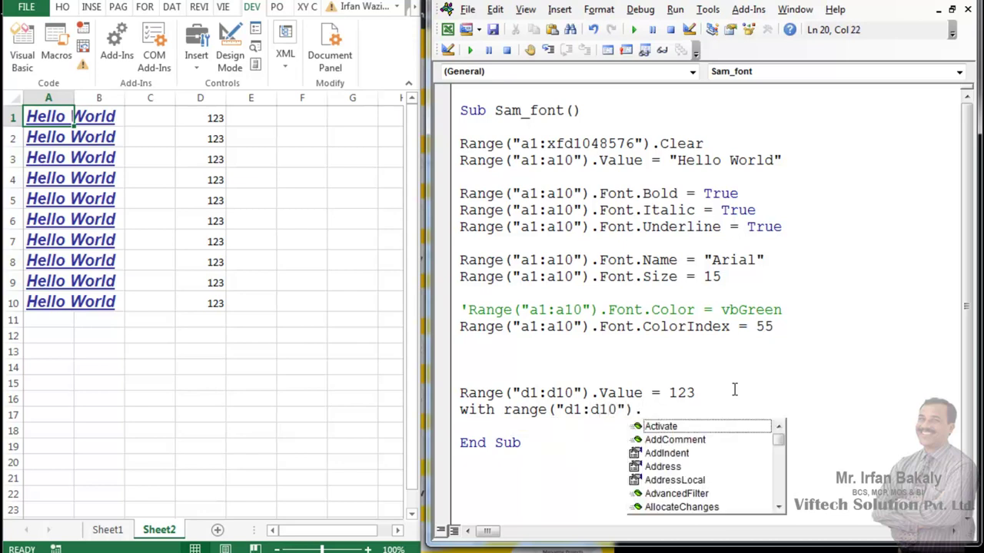
pyautogui.write('font')
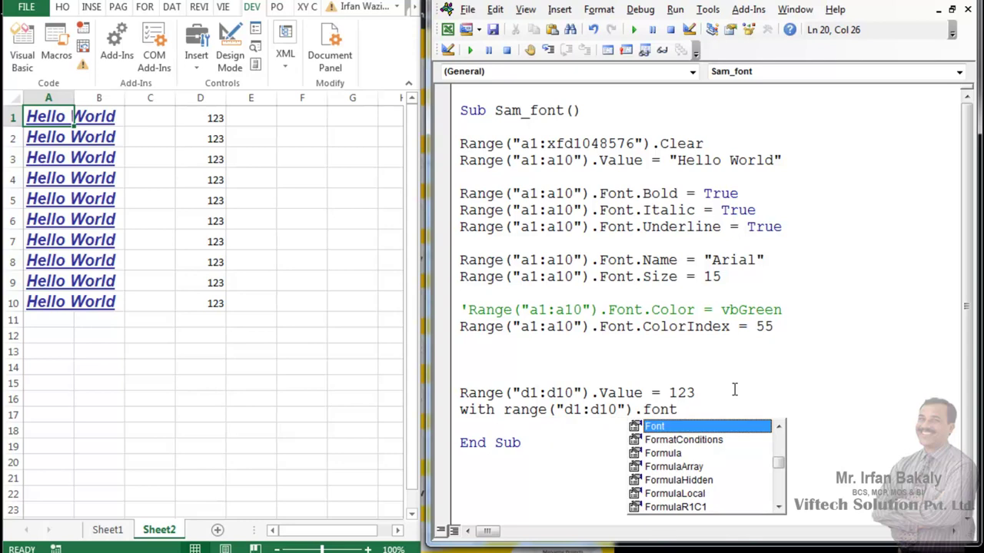
pyautogui.press('Return')
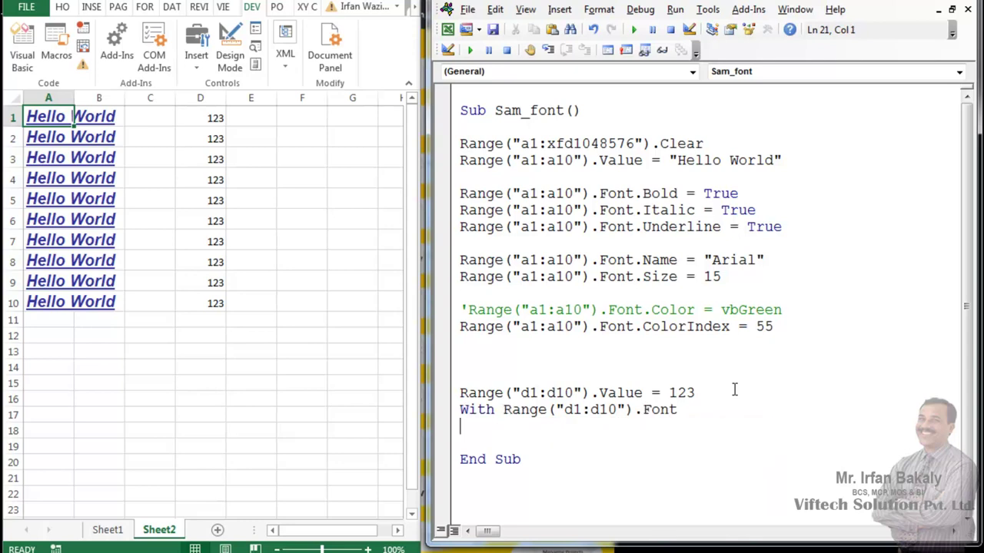
pyautogui.press('Up')
pyautogui.press('Return')
pyautogui.press('Down')
pyautogui.press('Down')
pyautogui.press('Return')
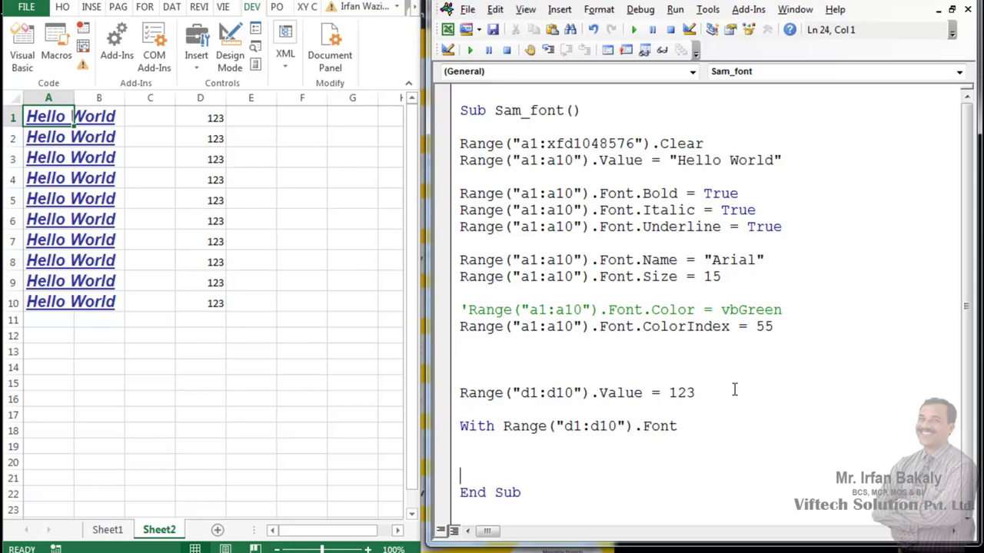
pyautogui.write('end with')
pyautogui.press('Up')
pyautogui.hotkey('ctrl', 'End')
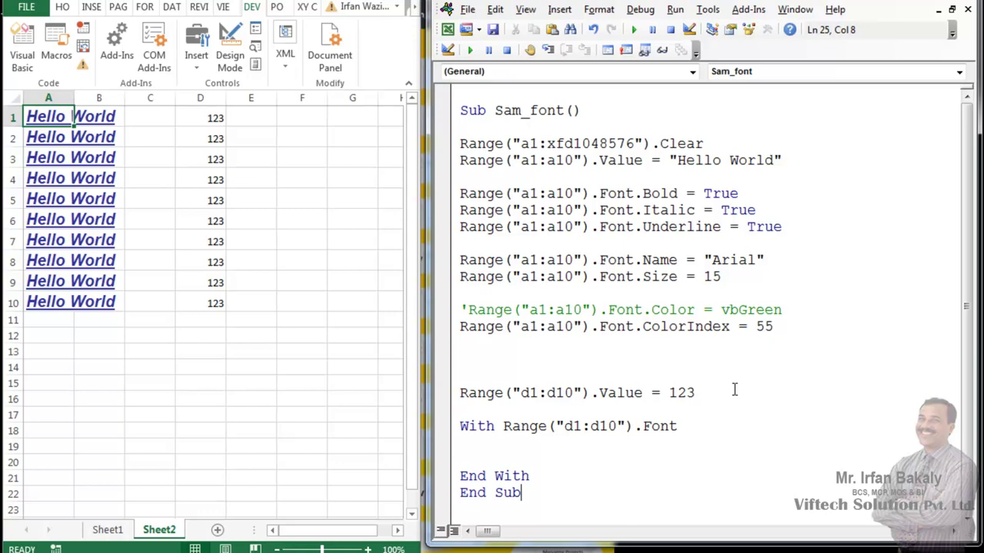
pyautogui.press('Return')
pyautogui.press('Up')
pyautogui.press('Up')
pyautogui.press('Up')
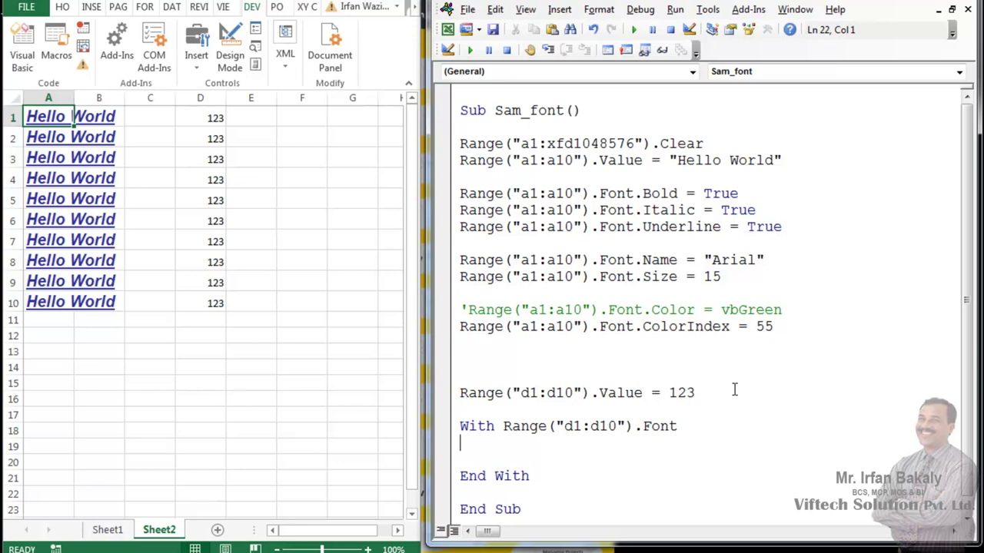
# - Compare Range("d1:d10").Font with the earlier Range("a1:a10").Font, then start a dot line inside the With block
pyautogui.moveTo(503, 425); pyautogui.dragTo(677, 426)
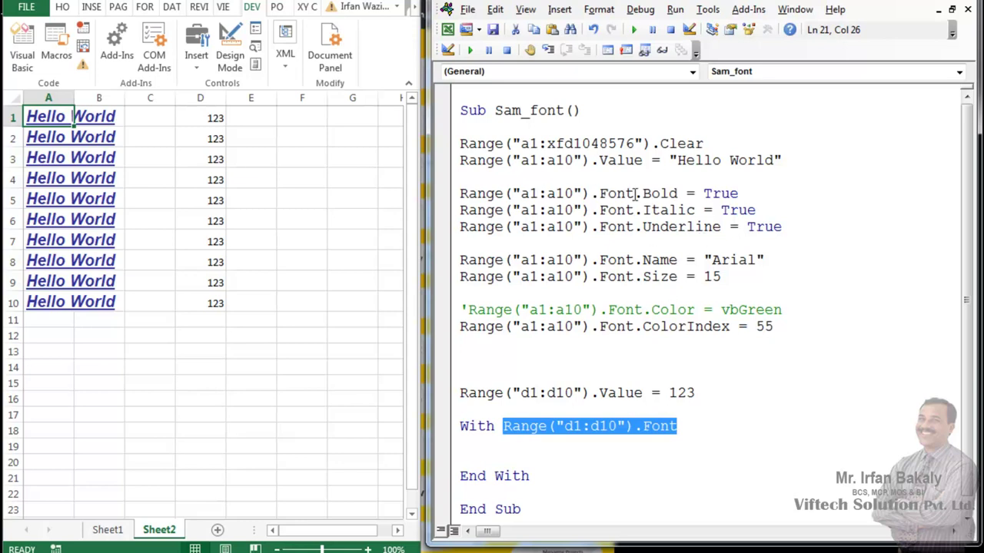
pyautogui.moveTo(460, 193); pyautogui.dragTo(635, 193)
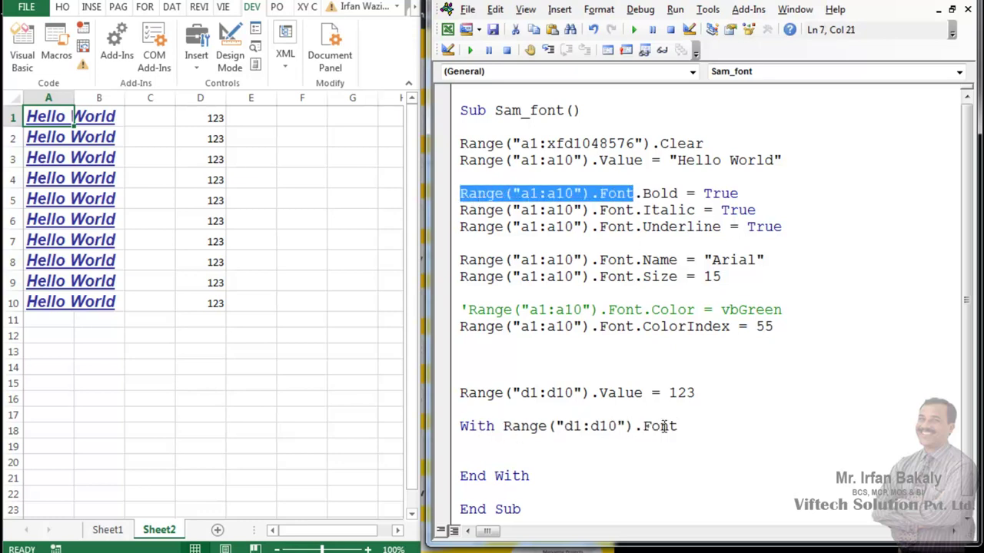
pyautogui.click(694, 426)
pyautogui.press('Return')
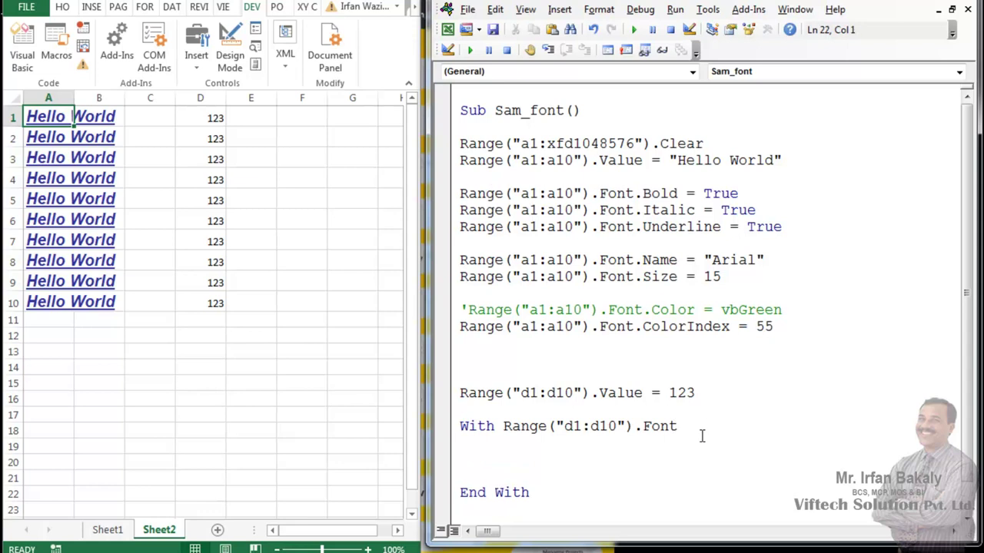
pyautogui.write('.')
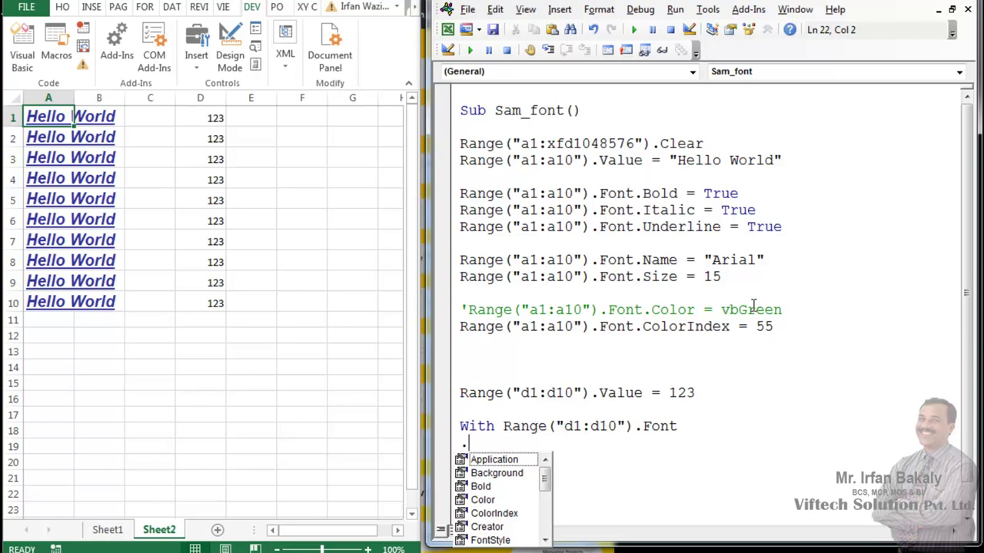
# - Set .Bold, .Italic and .Underline to True and .Name to "Arial" inside the With block
pyautogui.write('bol = True')
pyautogui.press('Return')
pyautogui.write('.')
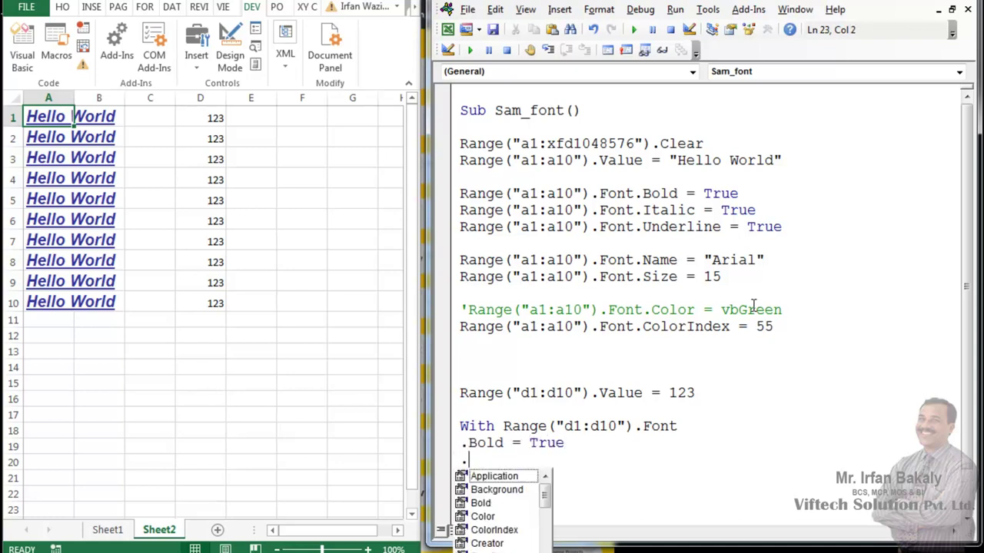
pyautogui.write('it = true')
pyautogui.press('Return')
pyautogui.write('.')
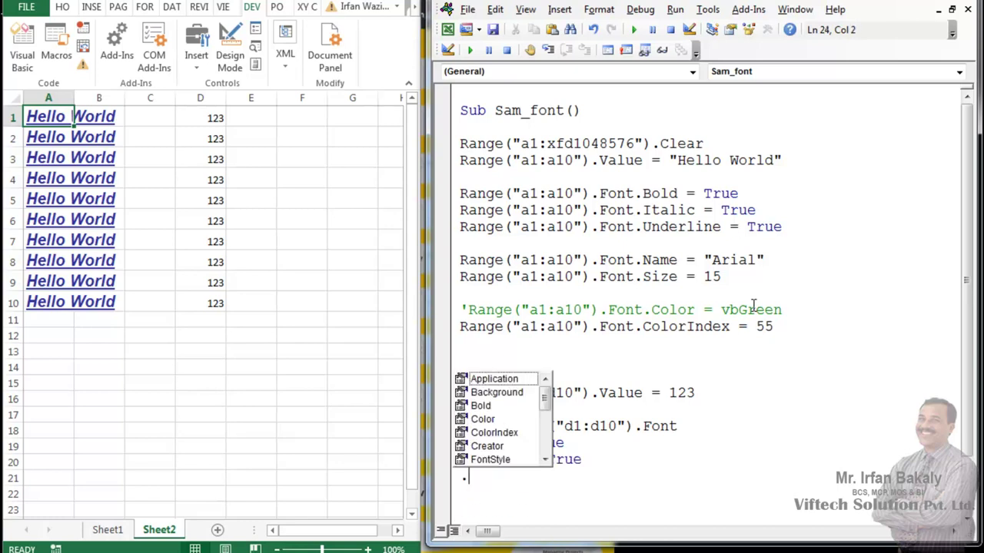
pyautogui.write('un = true')
pyautogui.press('Return')
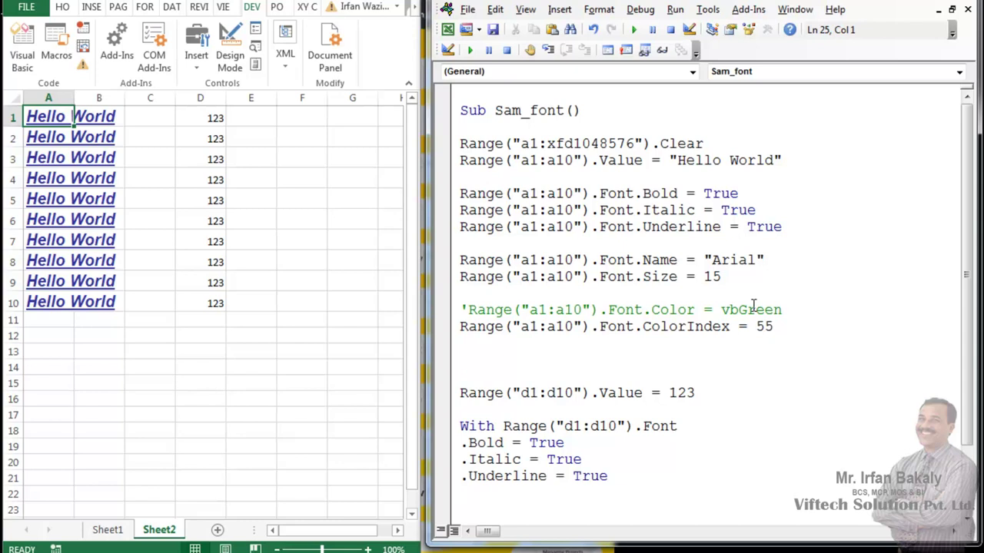
pyautogui.write('.name = "Arial"')
pyautogui.press('Return')
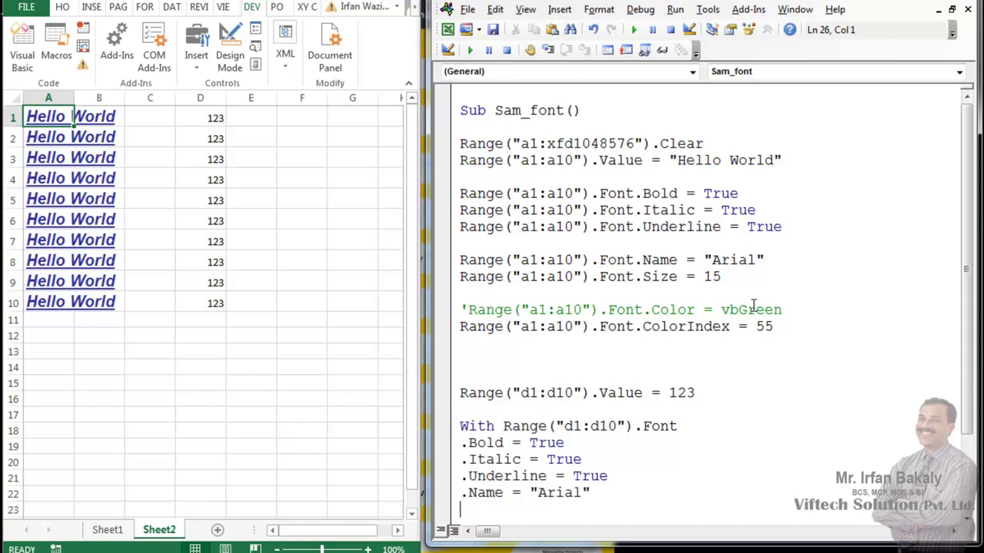
# - Add .Size = 15 and .Color = vbYellow, then close the block with End With
pyautogui.scroll(-1, 753, 308)
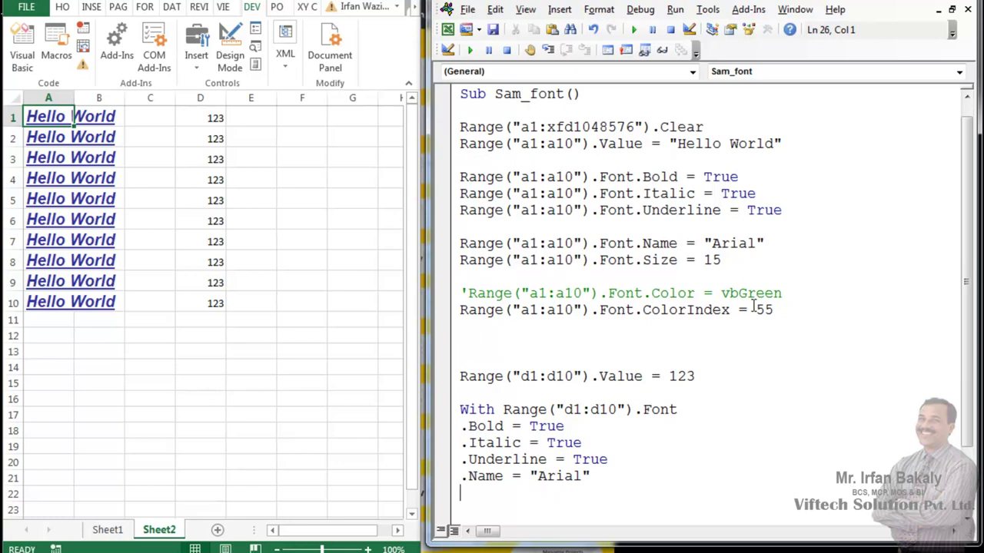
pyautogui.write('.Size = 15')
pyautogui.press('Return')
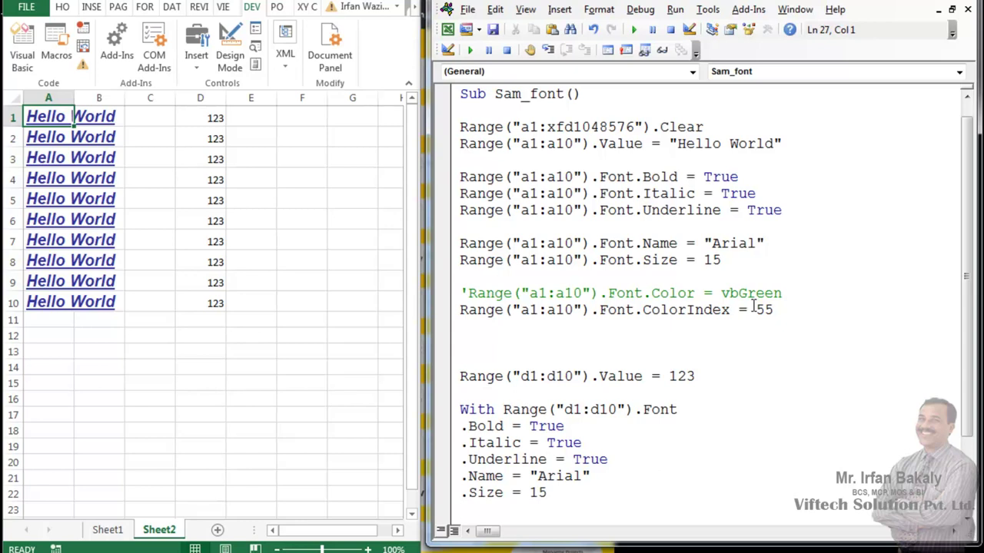
pyautogui.write('.fon')
pyautogui.press('BackSpace')
pyautogui.press('BackSpace')
pyautogui.press('BackSpace')
pyautogui.write('color = vbyellow')
pyautogui.press('Return')
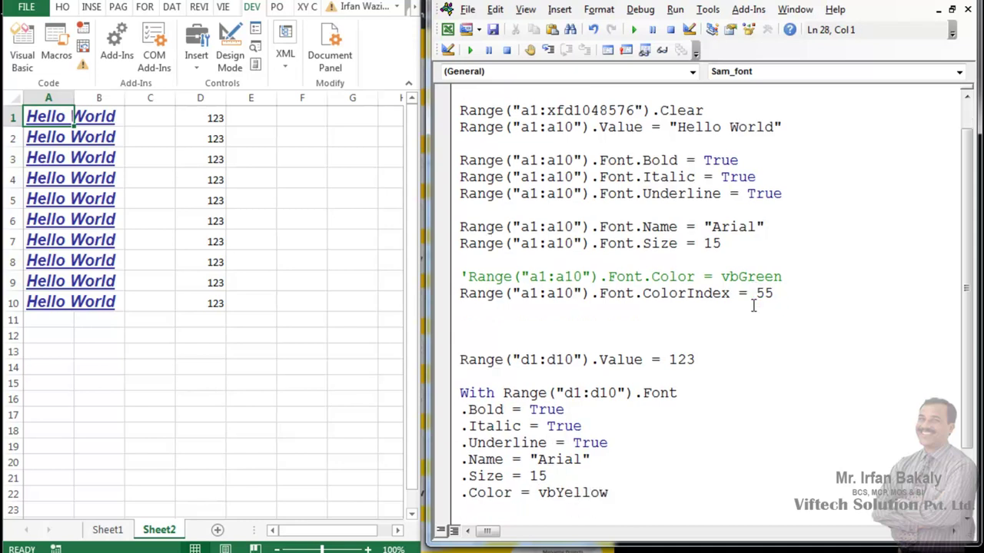
pyautogui.press('Return')
pyautogui.press('Return')
pyautogui.write('End With')
pyautogui.press('Up')
pyautogui.press('Up')
pyautogui.press('Delete')
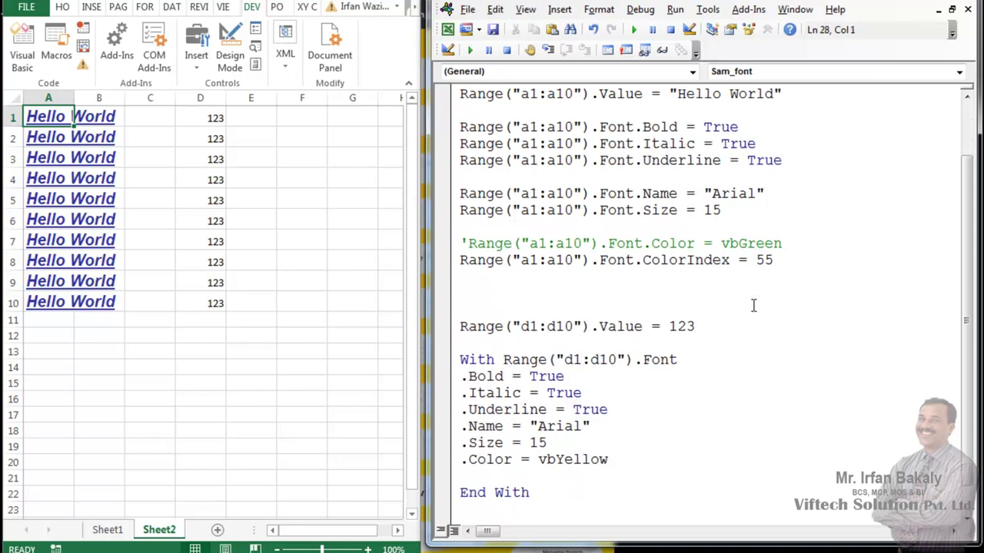
pyautogui.press('Delete')
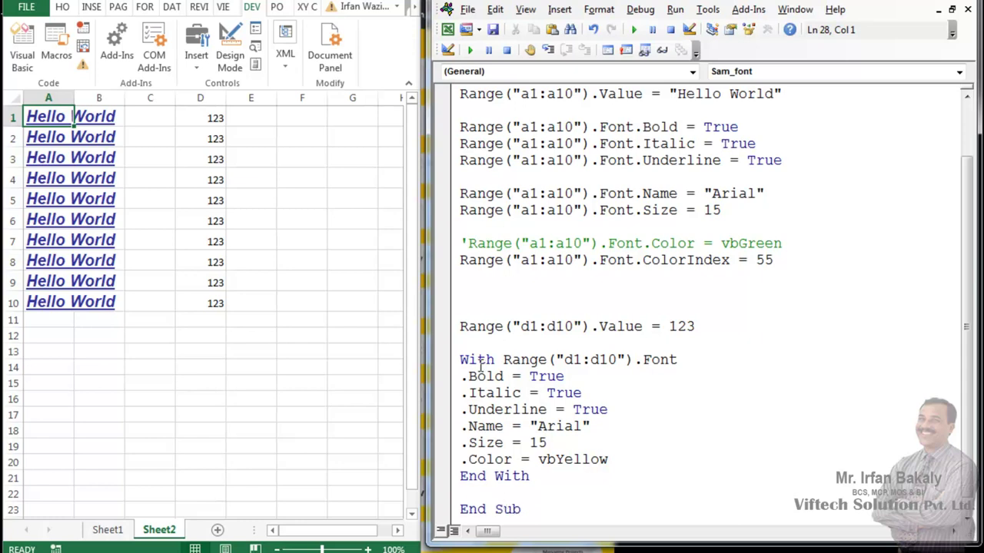
# - Highlight Range("d1:d10").Font in the With line, then run Sam_font to format the 123s
pyautogui.moveTo(504, 359); pyautogui.dragTo(634, 360)
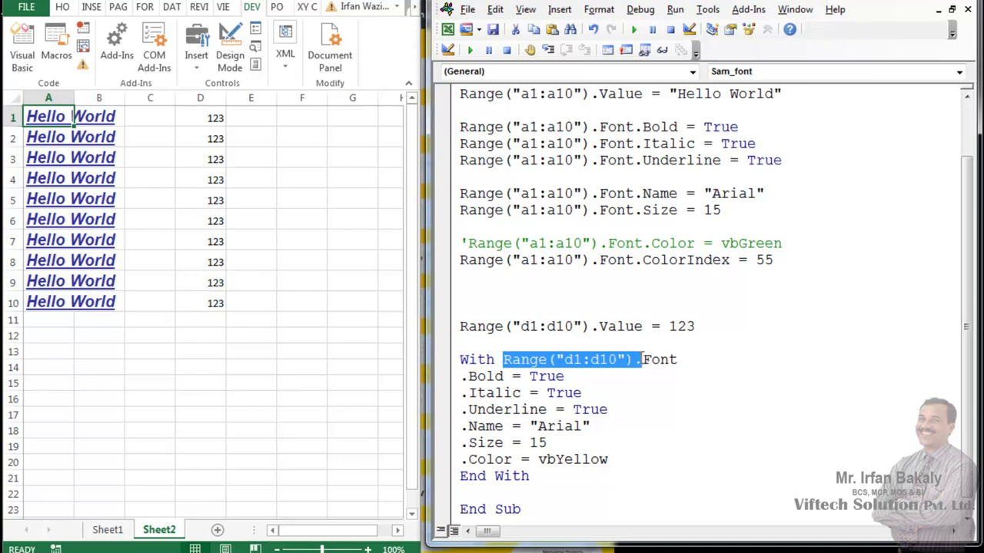
pyautogui.moveTo(637, 359); pyautogui.dragTo(678, 359)
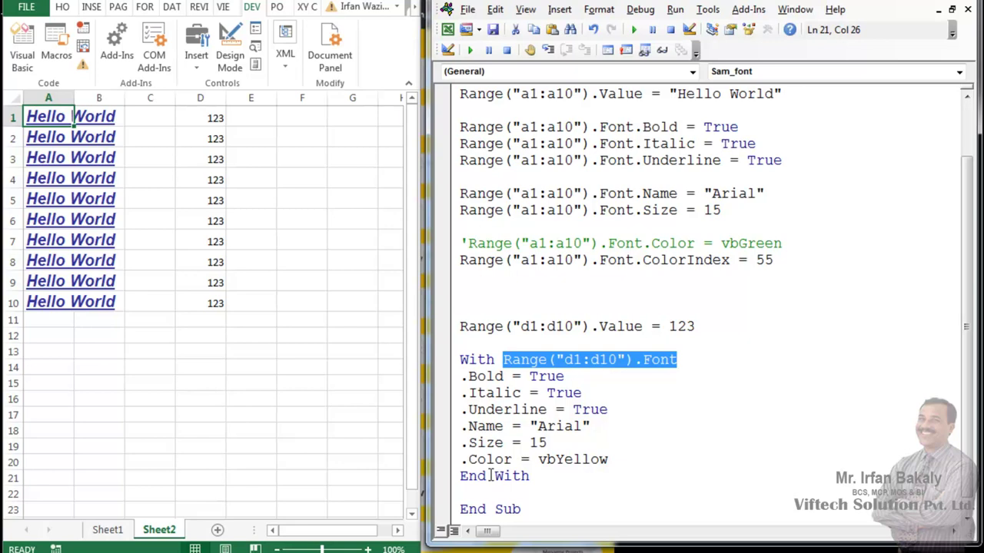
pyautogui.press('F5')
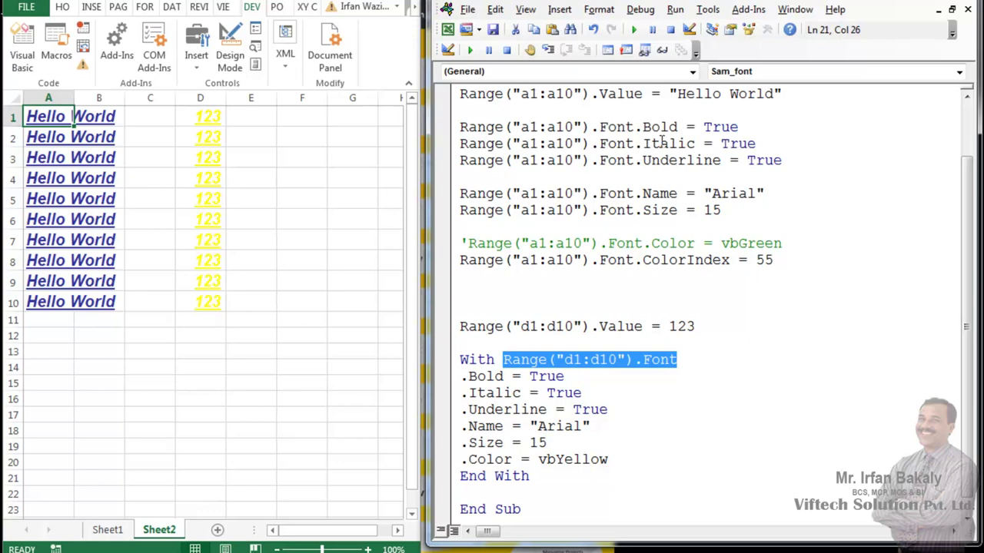
pyautogui.click(462, 363)
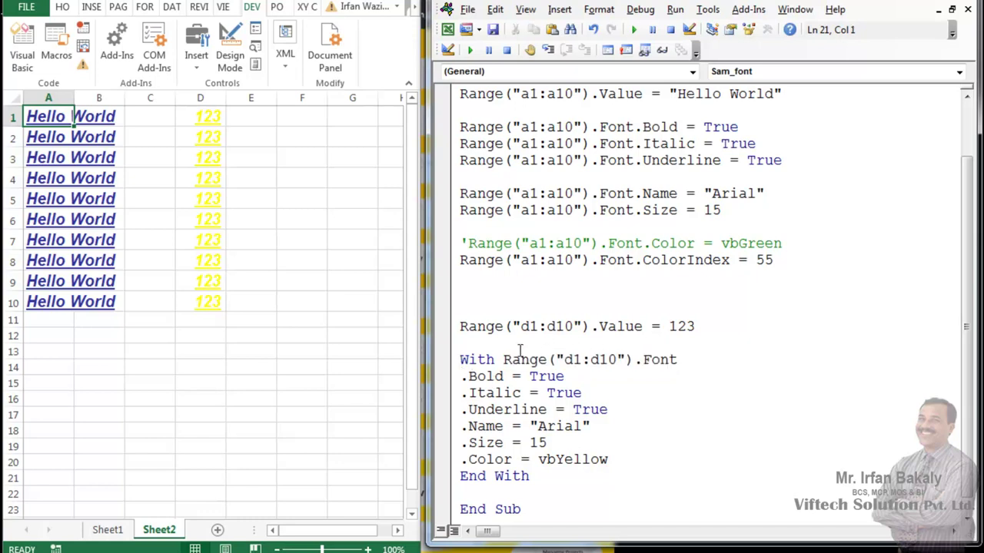
pyautogui.moveTo(460, 358); pyautogui.dragTo(674, 359)
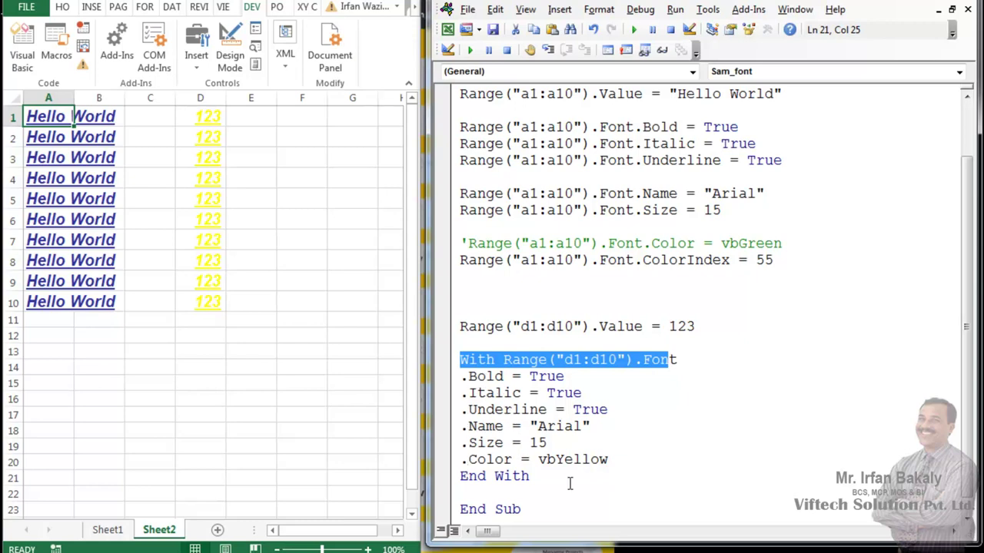
pyautogui.click(547, 492)
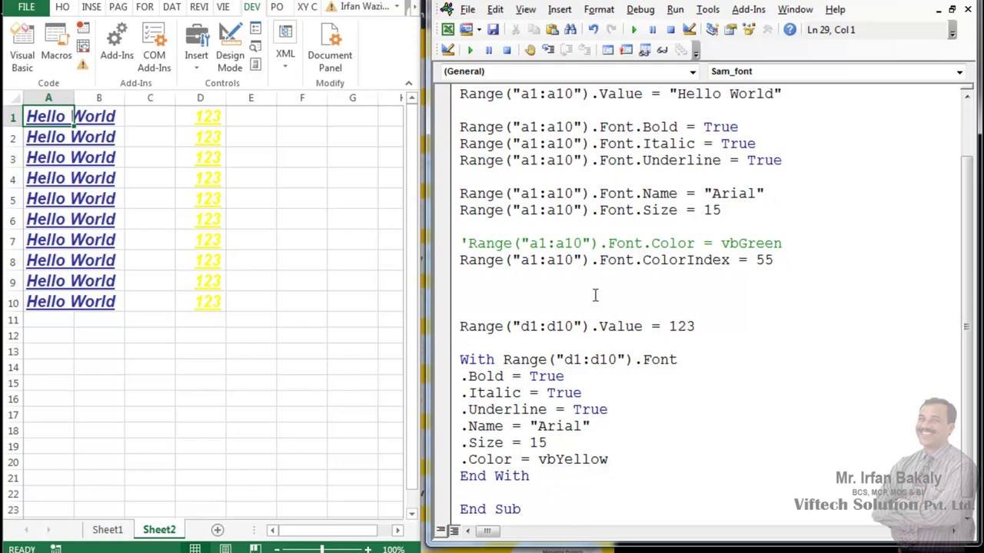
pyautogui.scroll(-1, 593, 315)
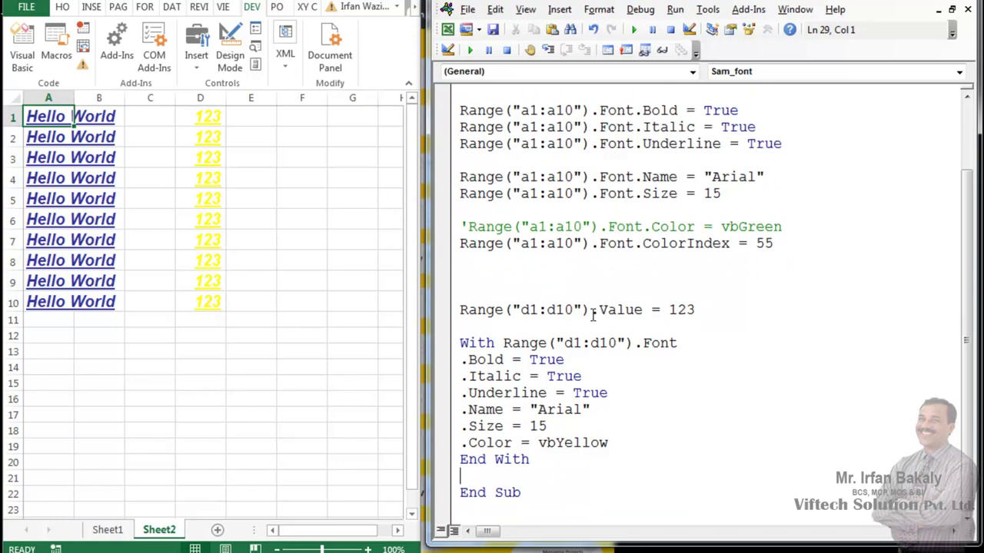